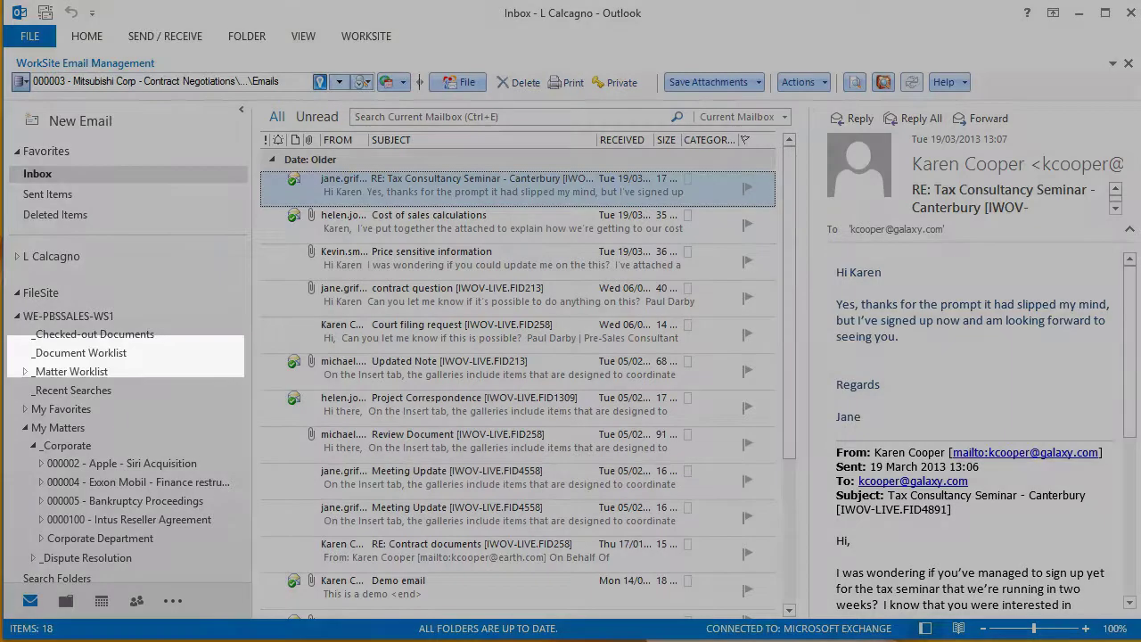
- View the Document Worklist and expand the 000002 - Apple - Siri Acquisition matter to show its folders
{"action": "left_click", "coordinate": [83, 353]}
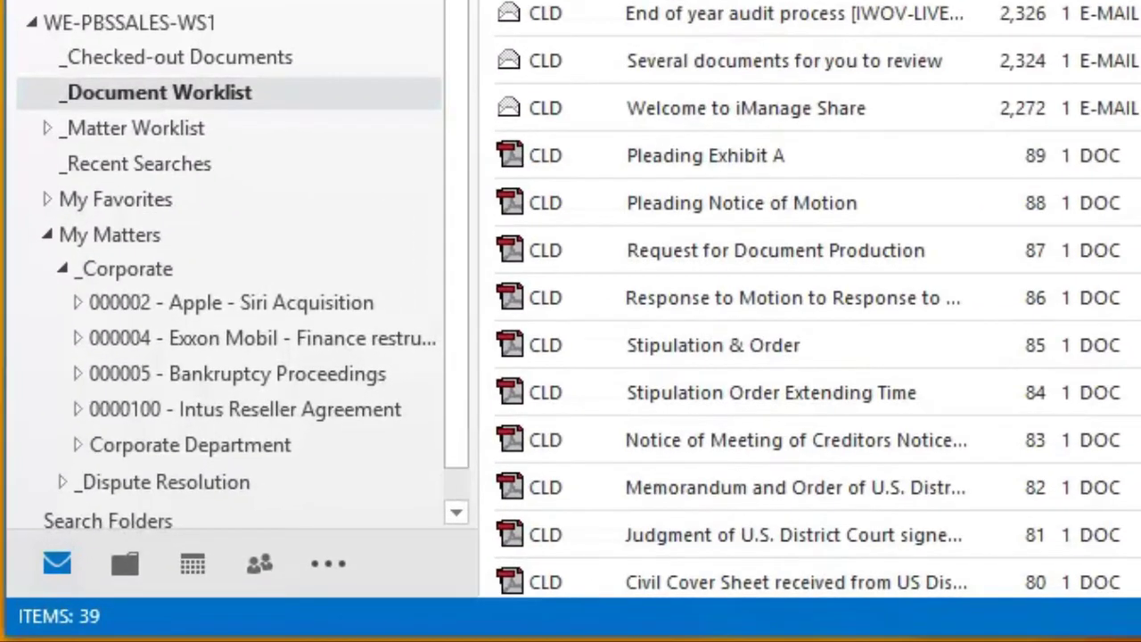
{"action": "left_click", "coordinate": [77, 303]}
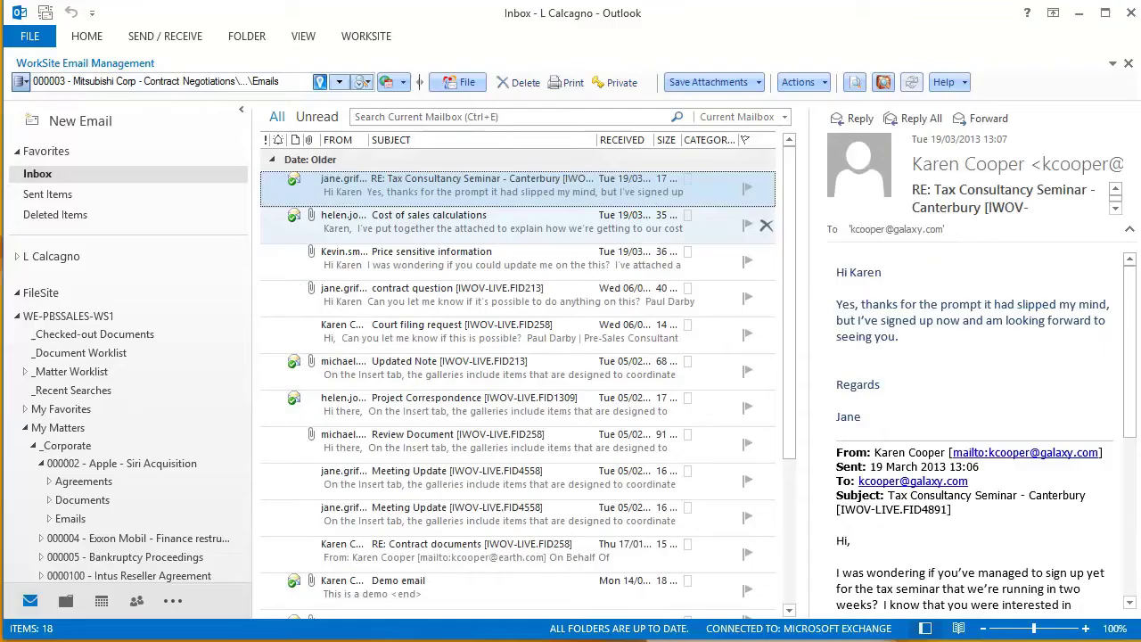
- Preview the inbox emails one by one from Cost of sales calculations down to Project Correspondence [IWOV-LIVE.FID1309]
{"action": "left_click", "coordinate": [499, 222]}
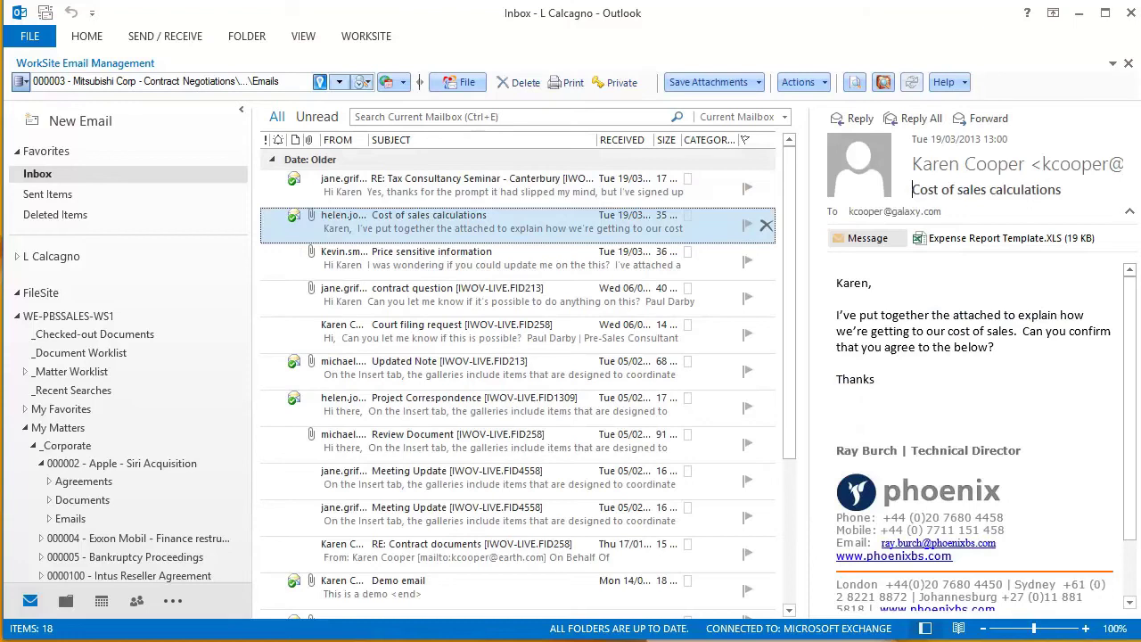
{"action": "key", "text": "Down"}
{"action": "key", "text": "Down"}
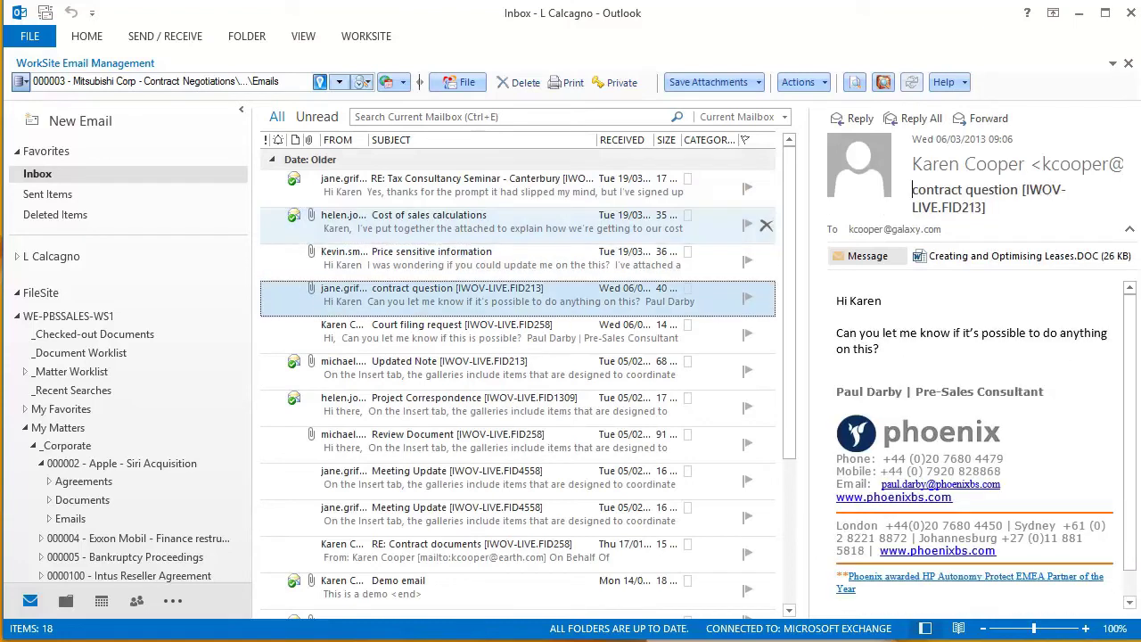
{"action": "key", "text": "Down"}
{"action": "key", "text": "Down"}
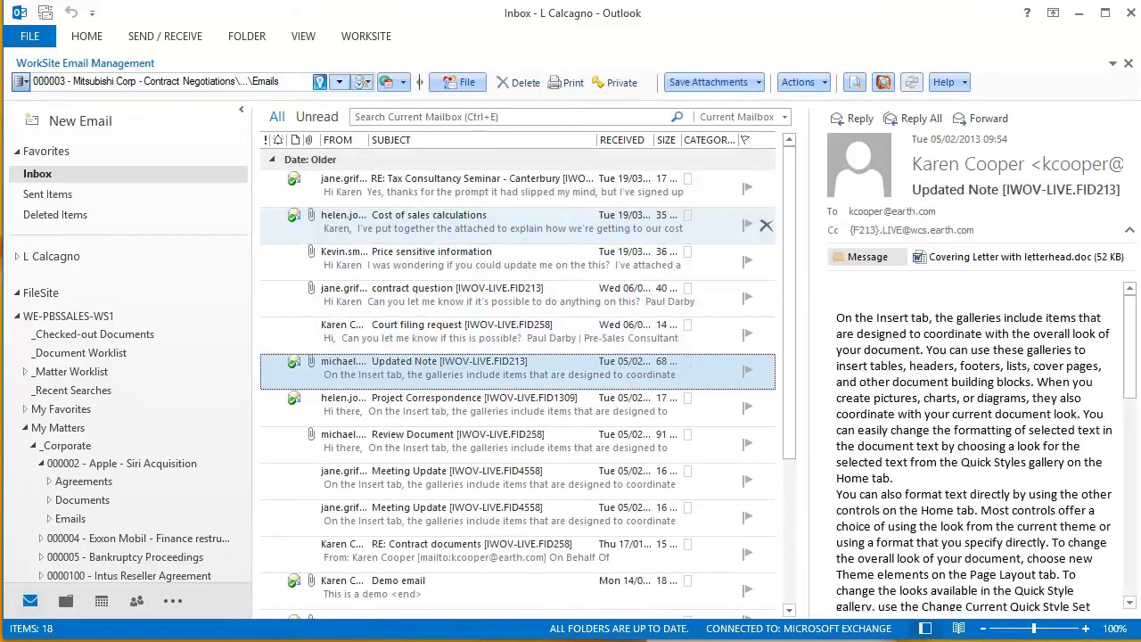
{"action": "key", "text": "Down"}
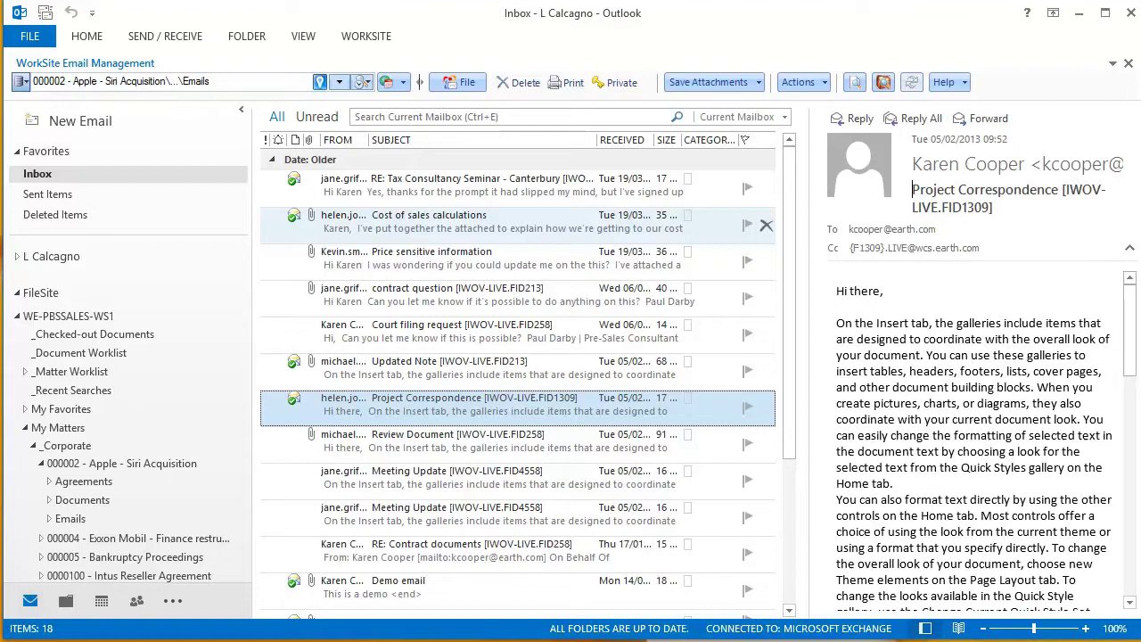
- Check the suggested filing locations for the Project Correspondence email and search the locations for exxon
{"action": "left_click", "coordinate": [339, 82]}
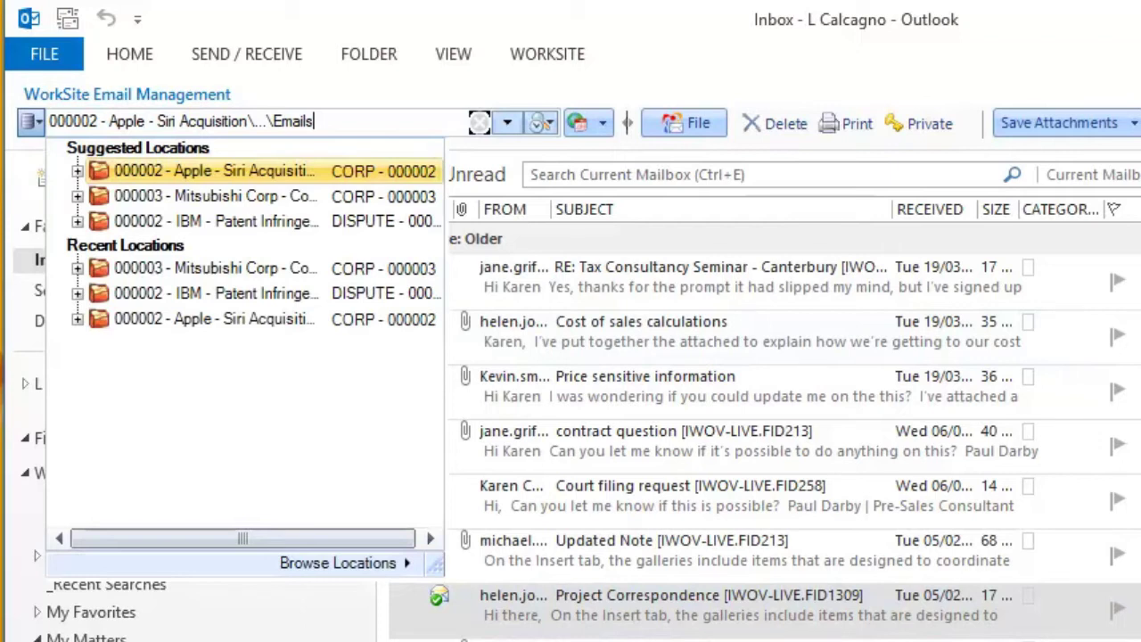
{"action": "left_click", "coordinate": [479, 123]}
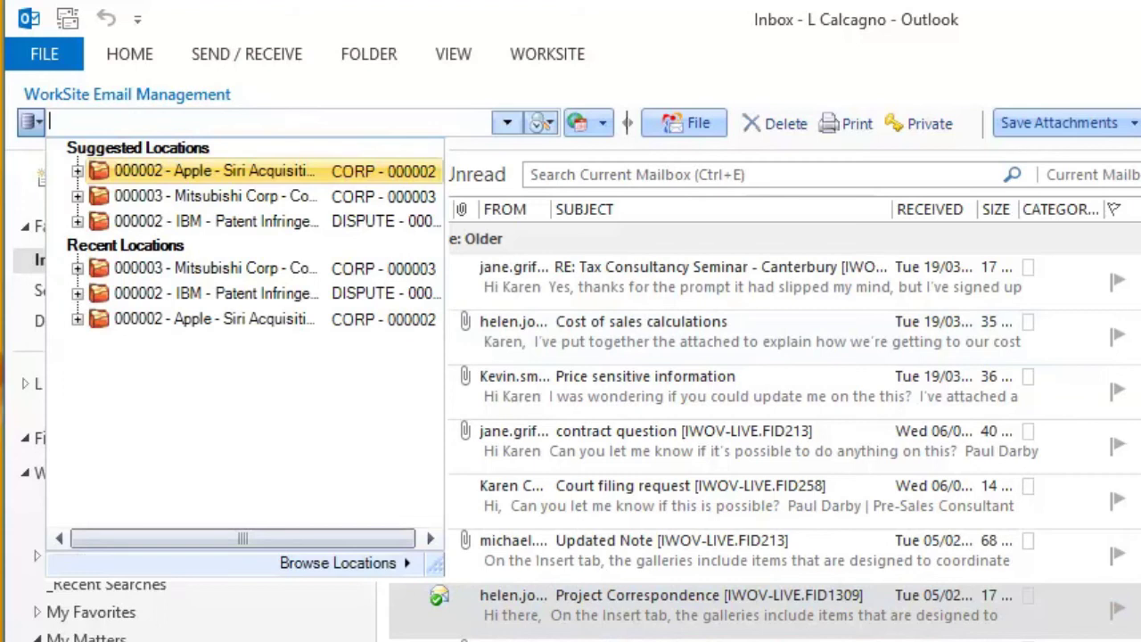
{"action": "type", "text": "exxon"}
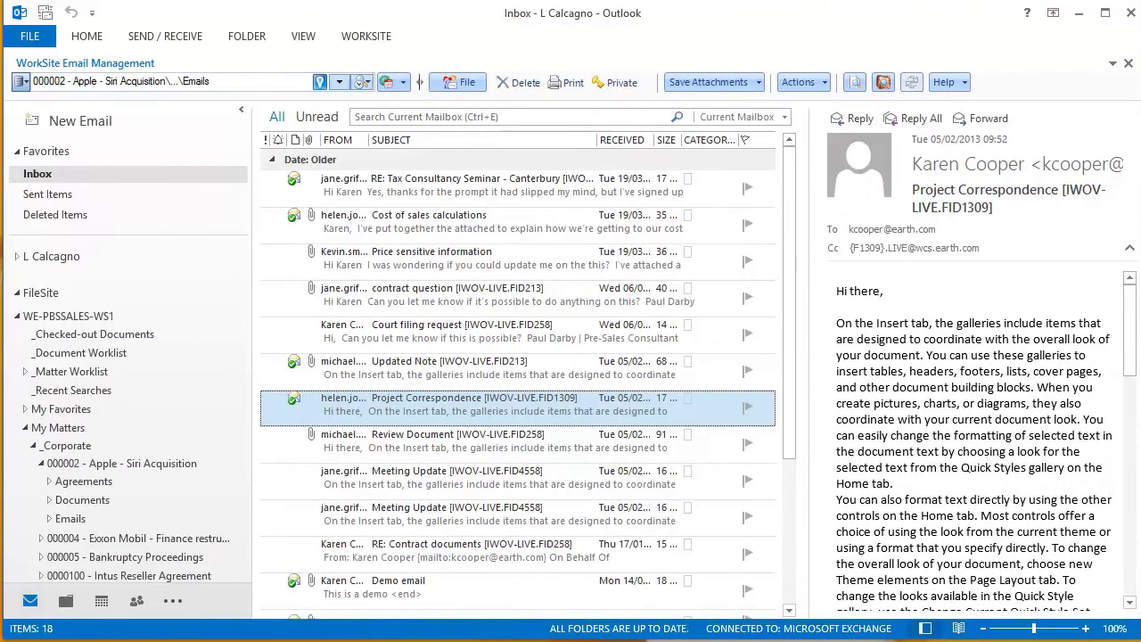
{"action": "left_click", "coordinate": [855, 82]}
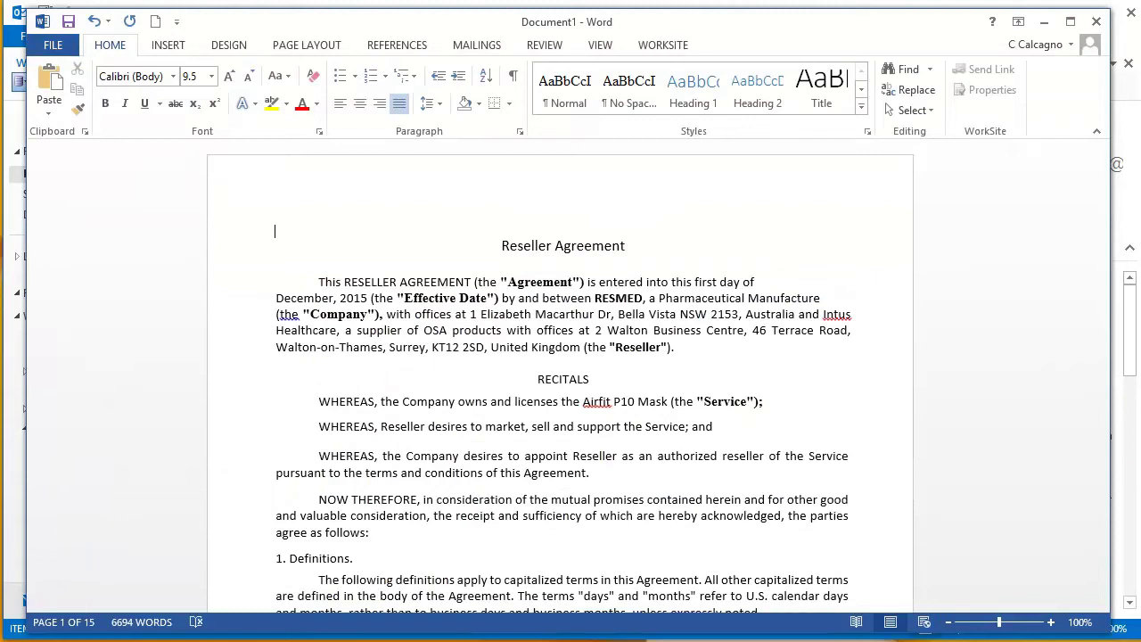
- In Word, save the document as Agreement to Sell Business in the Documents folder of 000002 - Apple - Siri Acquisition and view its properties
{"action": "left_click", "coordinate": [67, 21]}
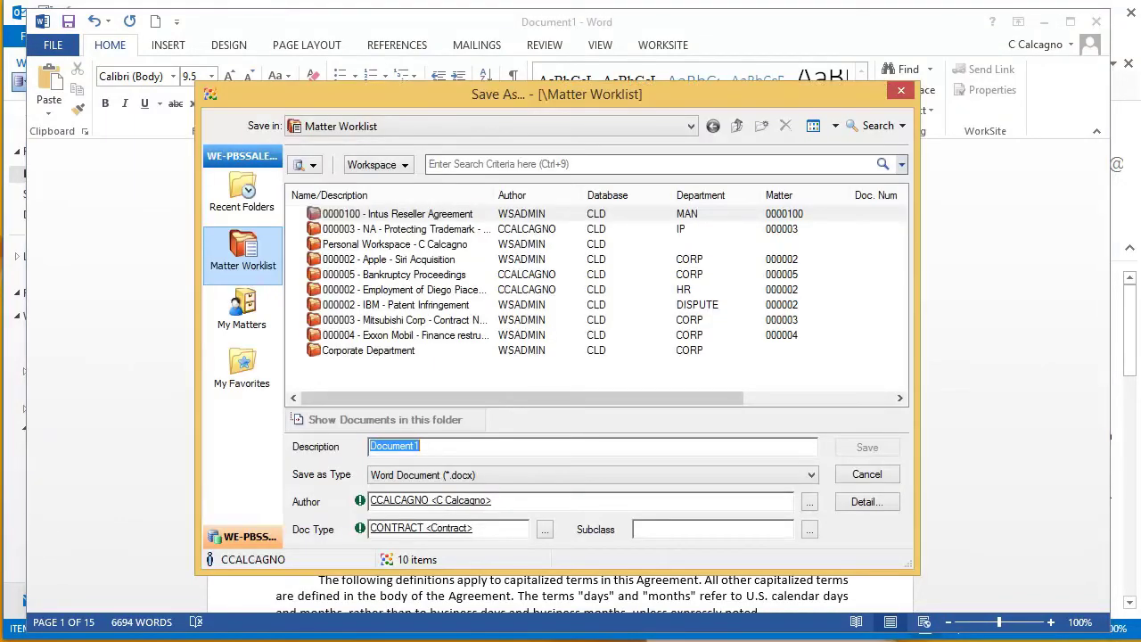
{"action": "double_click", "coordinate": [389, 260]}
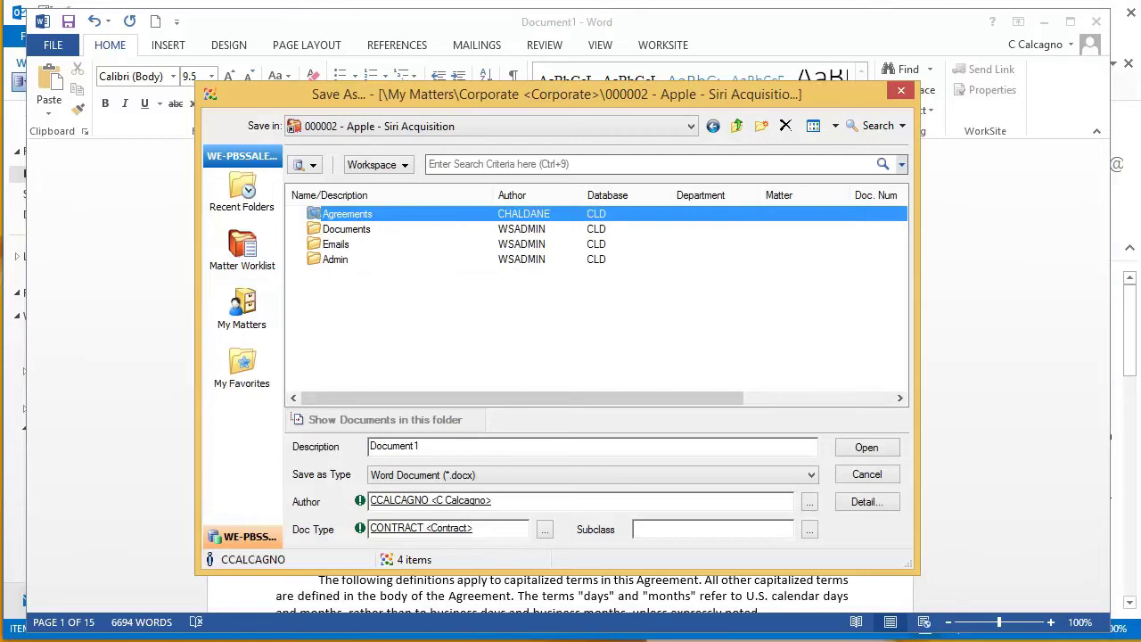
{"action": "double_click", "coordinate": [346, 229]}
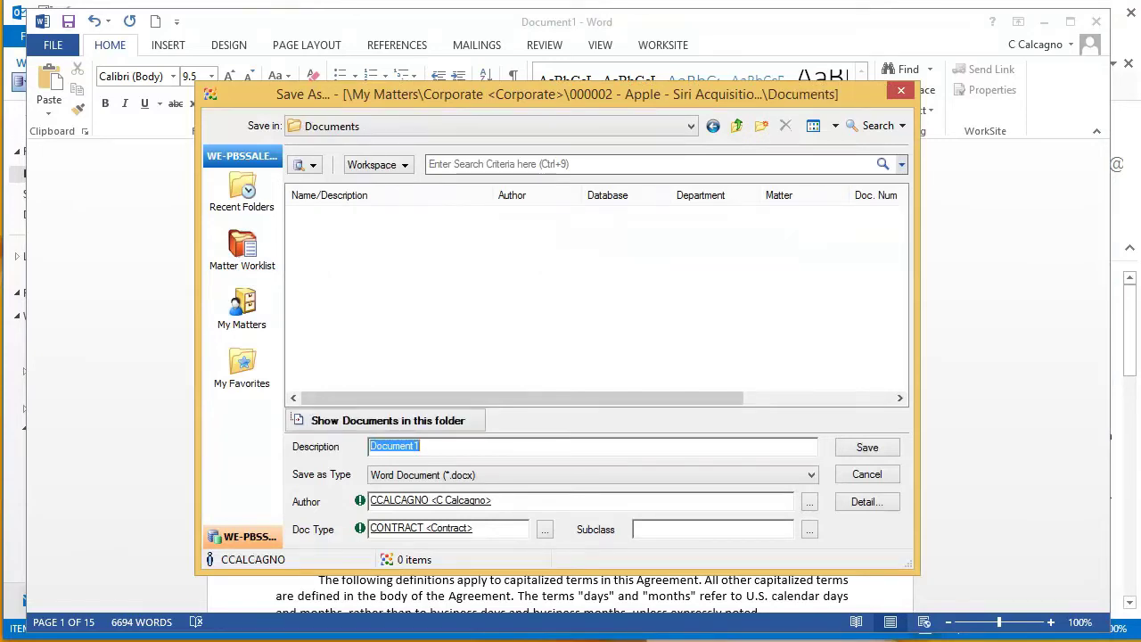
{"action": "type", "text": "Agreement to Sell Business"}
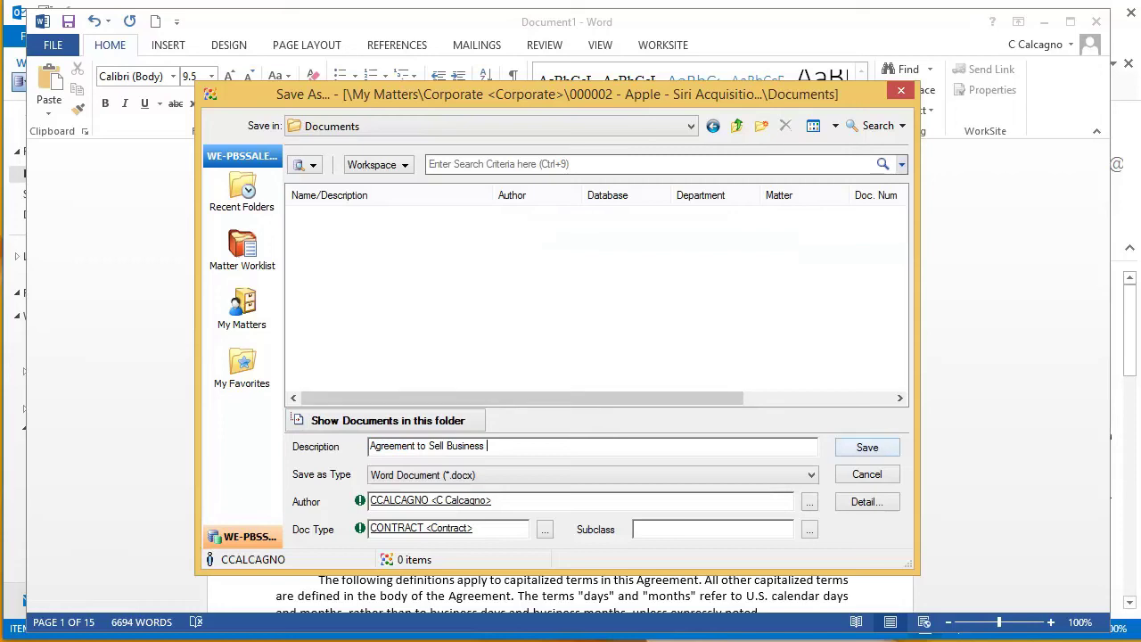
{"action": "key", "text": "Return"}
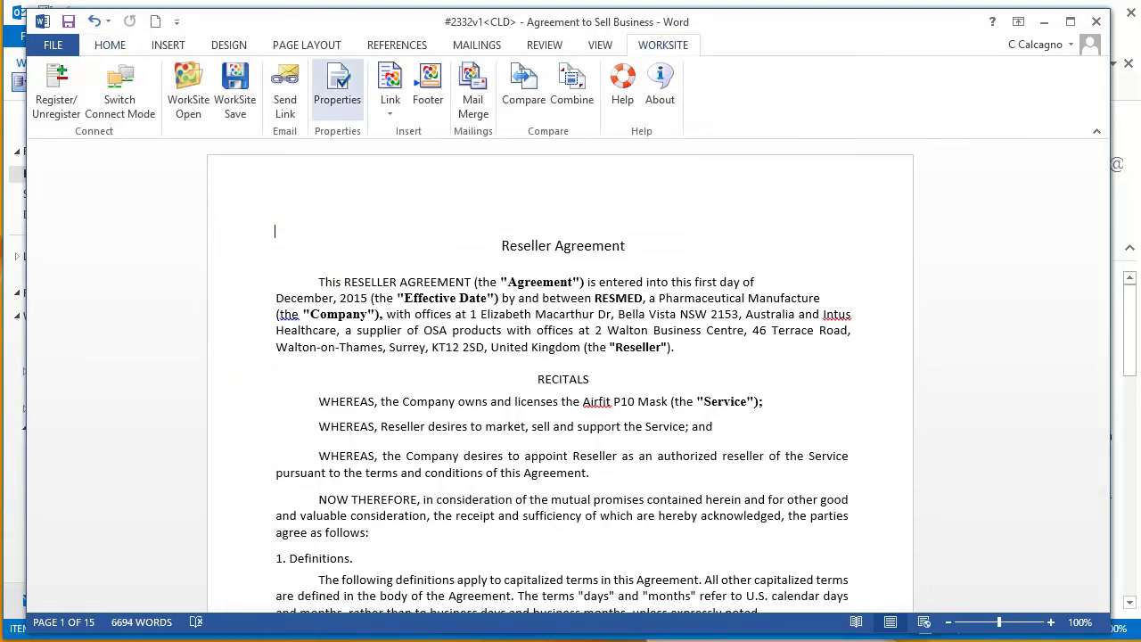
{"action": "left_click", "coordinate": [337, 89]}
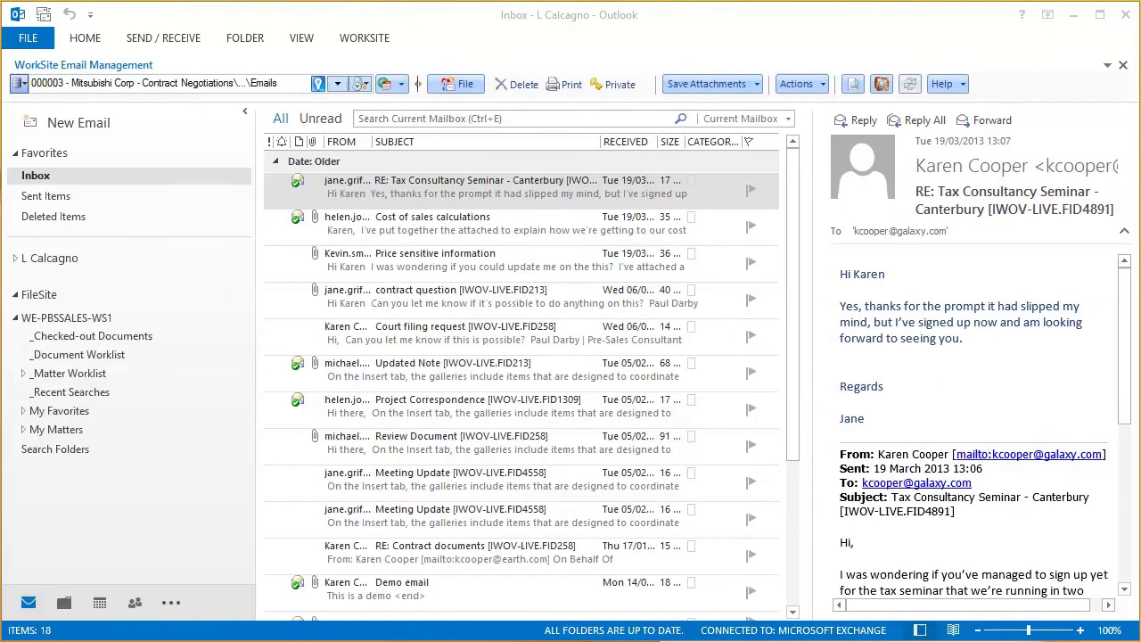
- In Outlook, open the 0000100 - Intus Reseller Agreement matter from the Matter Worklist and review its contract financial information and external contacts
{"action": "left_click", "coordinate": [23, 373]}
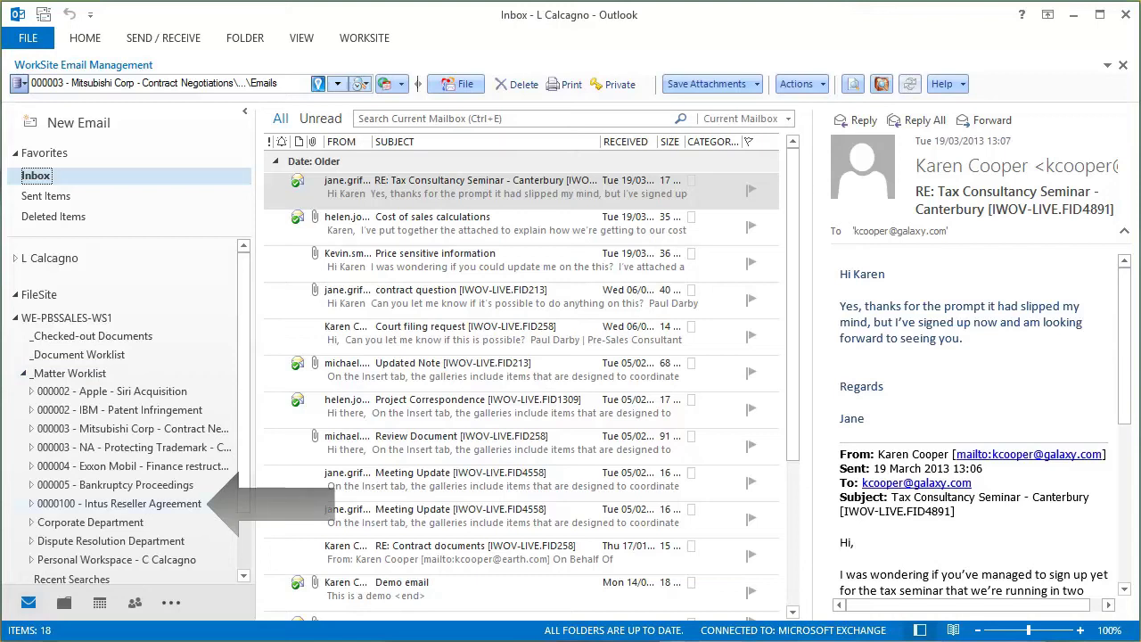
{"action": "left_click", "coordinate": [119, 504]}
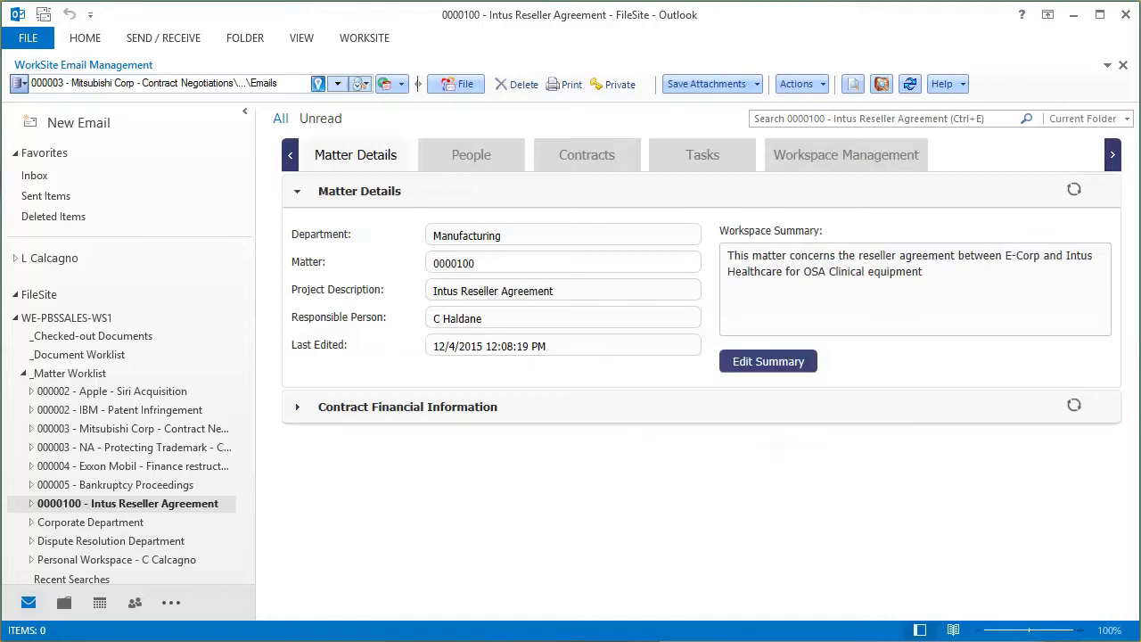
{"action": "left_click", "coordinate": [407, 407]}
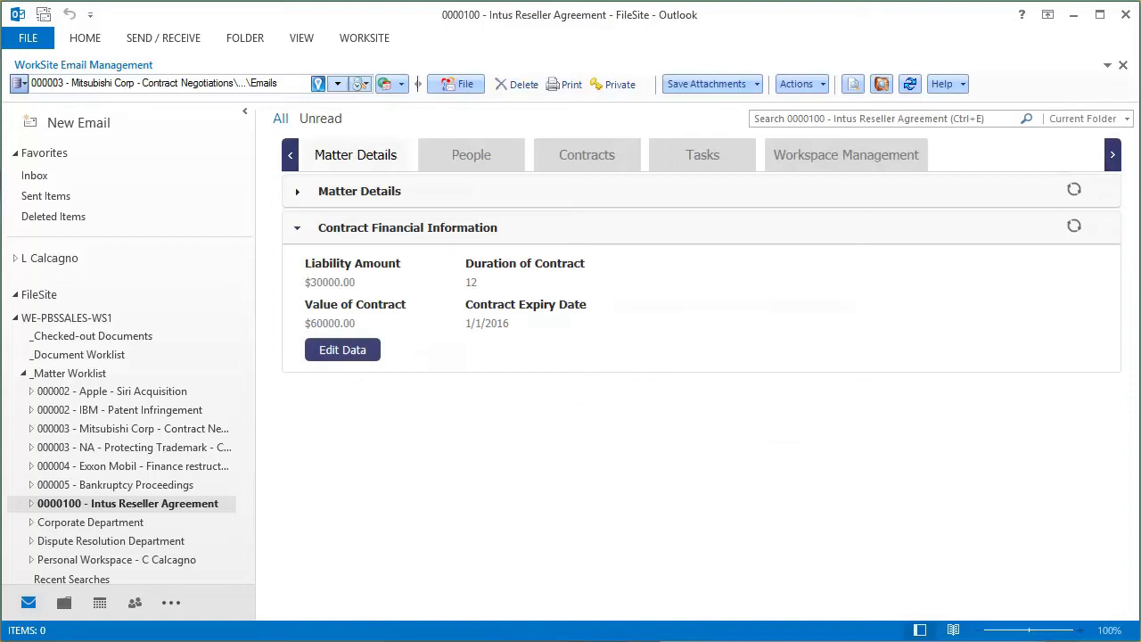
{"action": "left_click", "coordinate": [470, 156]}
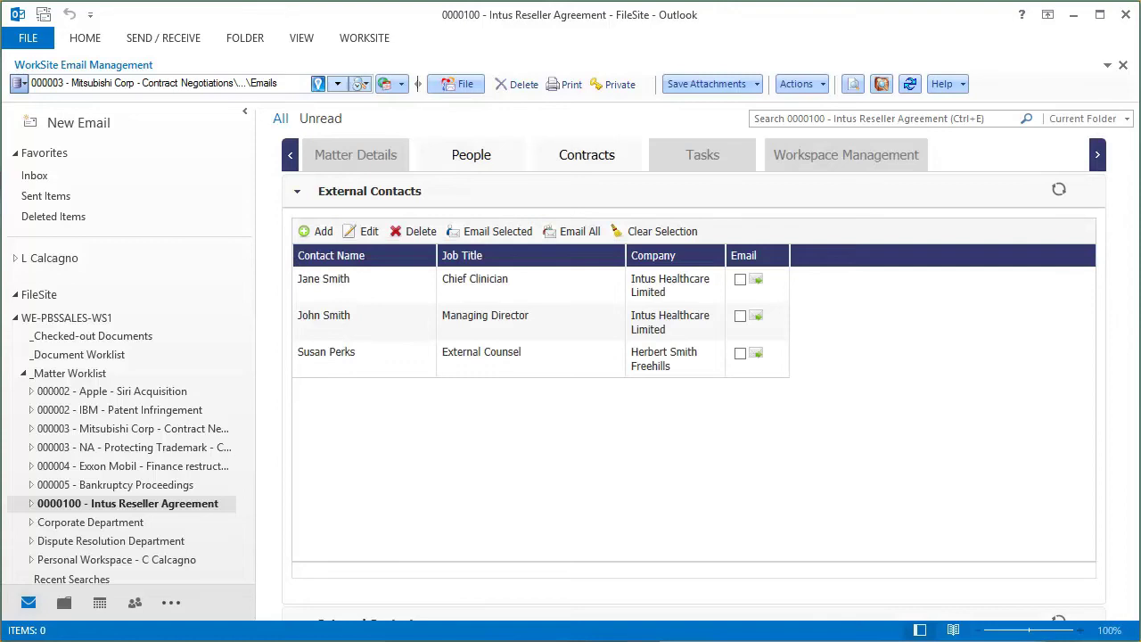
- Start a new contract record and choose Reseller Agreement - Intus Healthcare - Drafts from the Documents folder as its document
{"action": "left_click", "coordinate": [634, 165]}
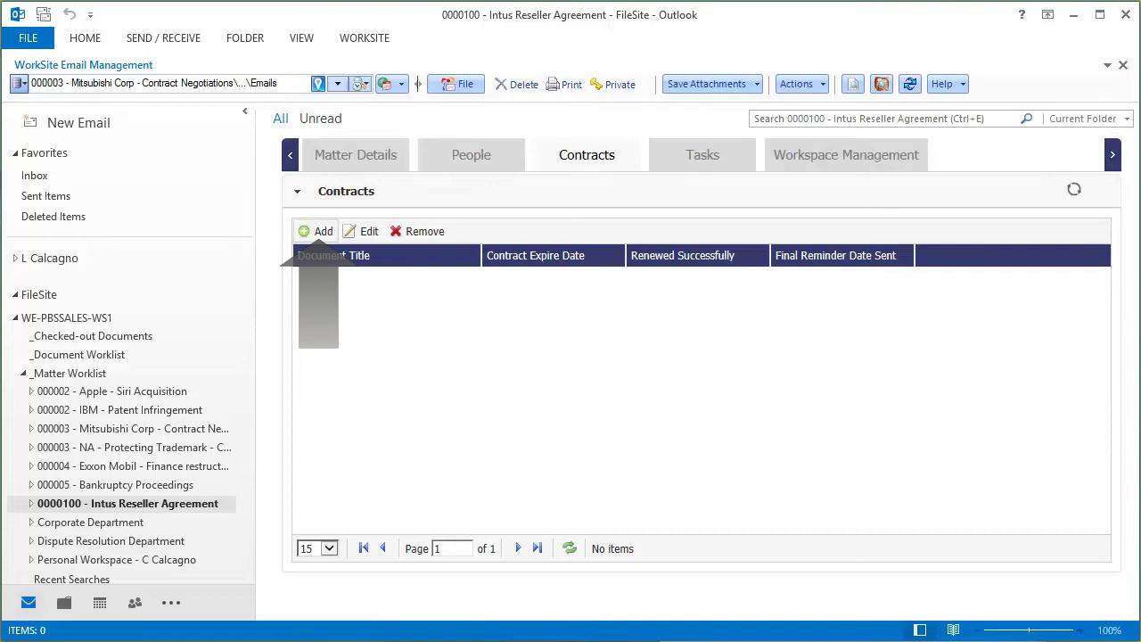
{"action": "left_click", "coordinate": [317, 232]}
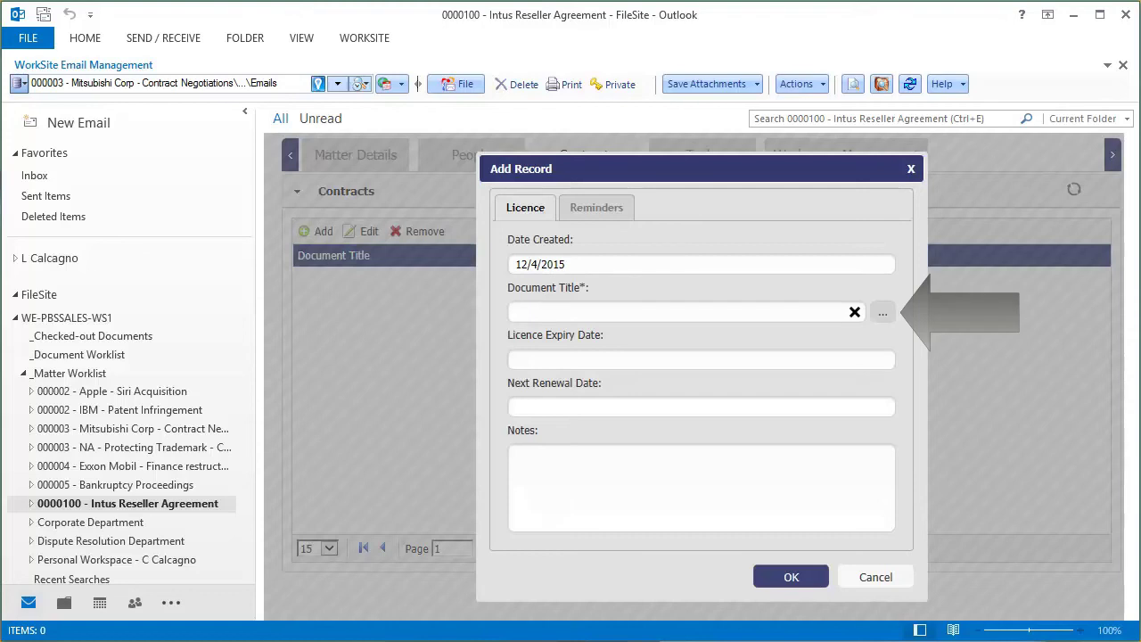
{"action": "left_click", "coordinate": [883, 312]}
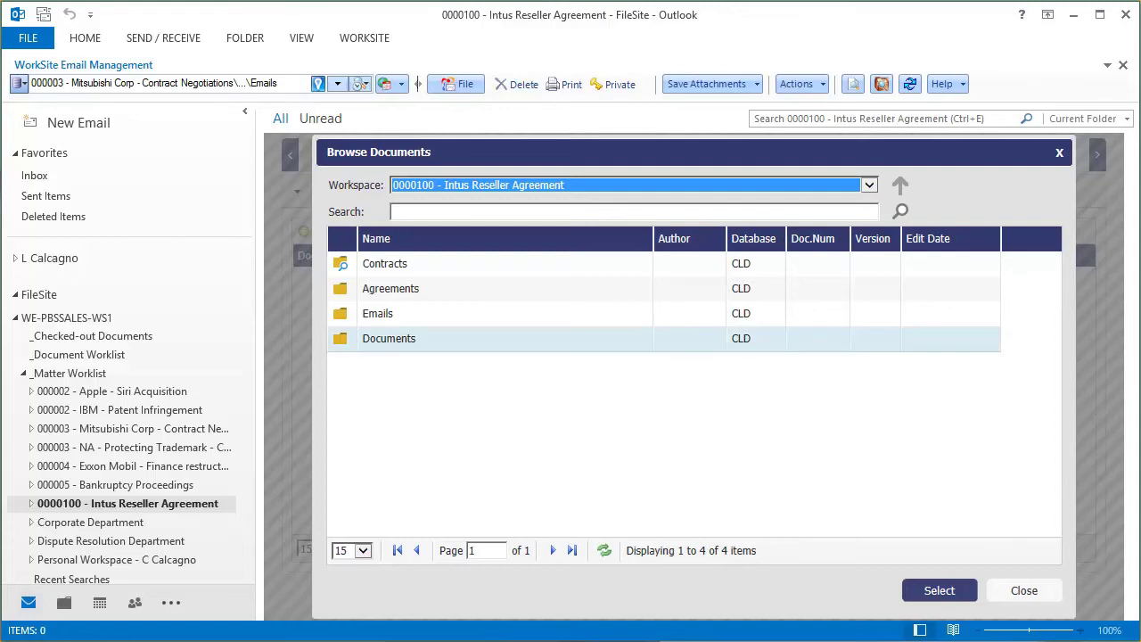
{"action": "double_click", "coordinate": [390, 339]}
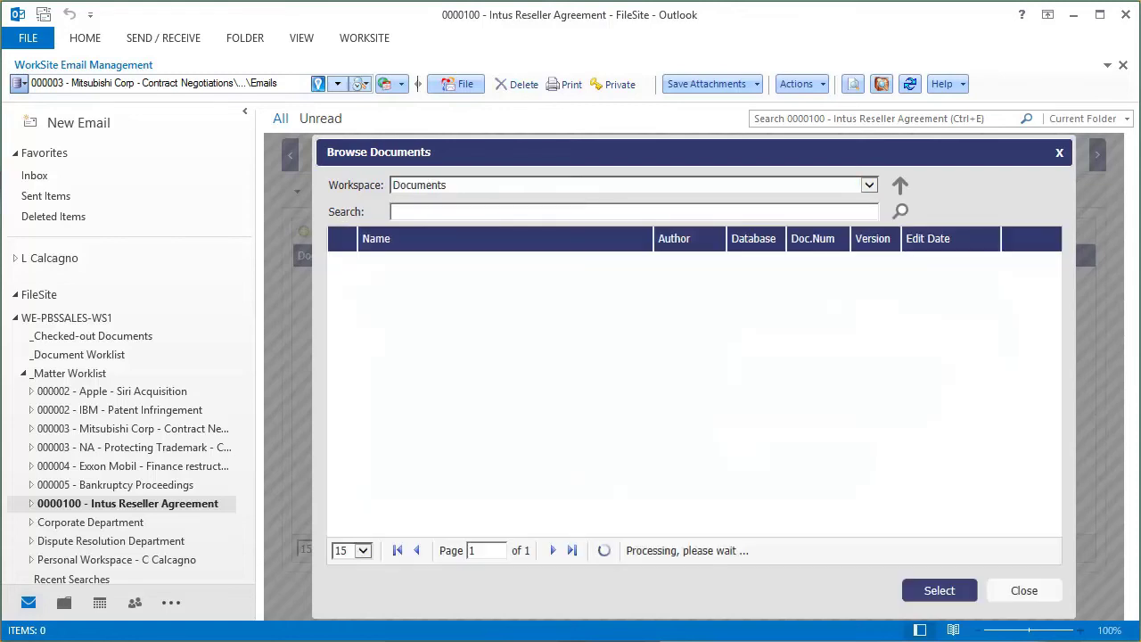
{"action": "left_click", "coordinate": [472, 289]}
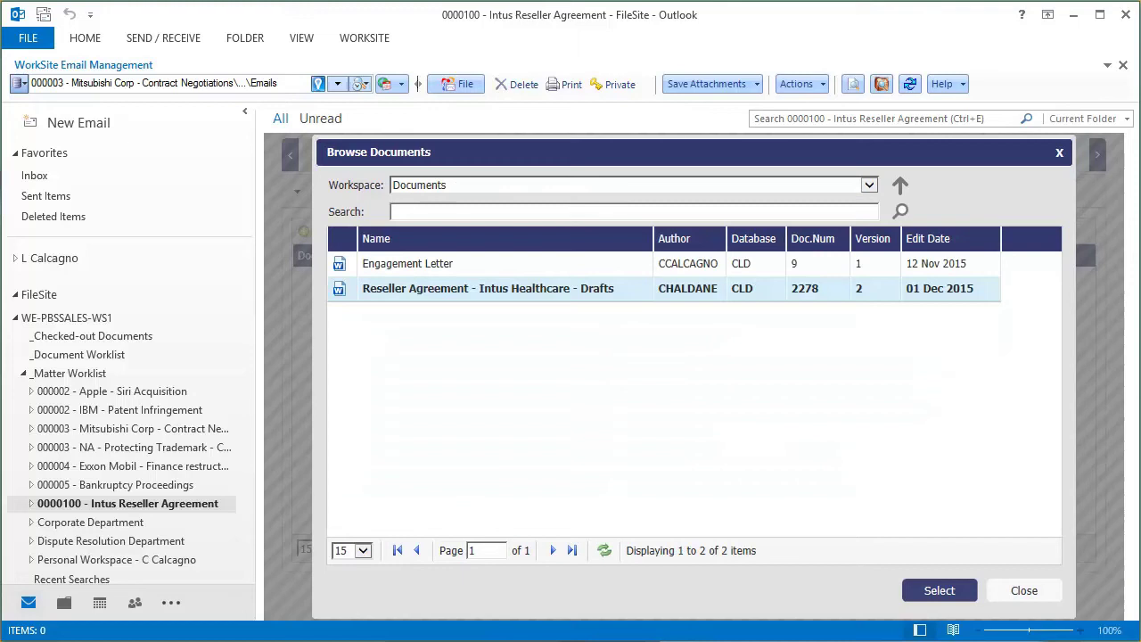
{"action": "left_click", "coordinate": [940, 590]}
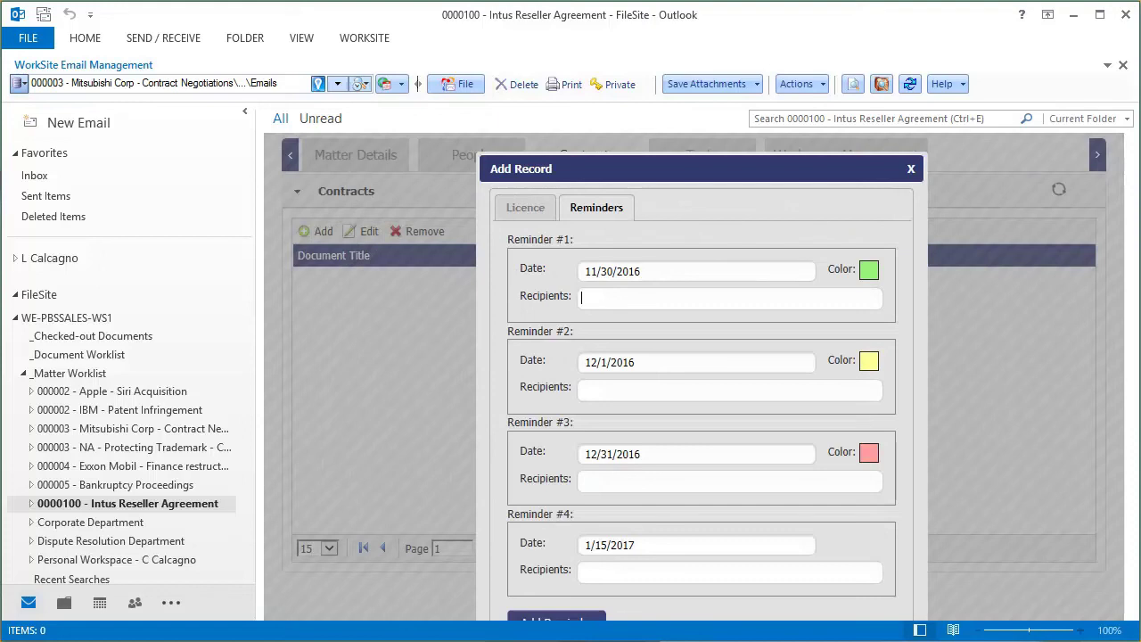
- Add the suggested contact's e-mail as recipient of Reminder #1 and save the contract record
{"action": "type", "text": "cflo"}
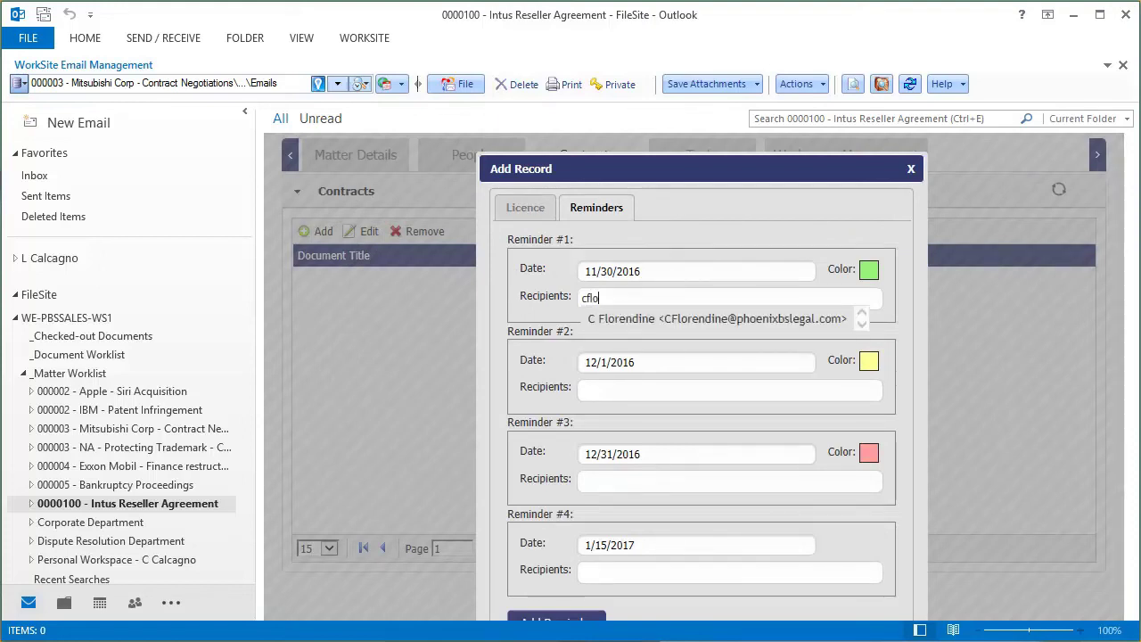
{"action": "key", "text": "Down"}
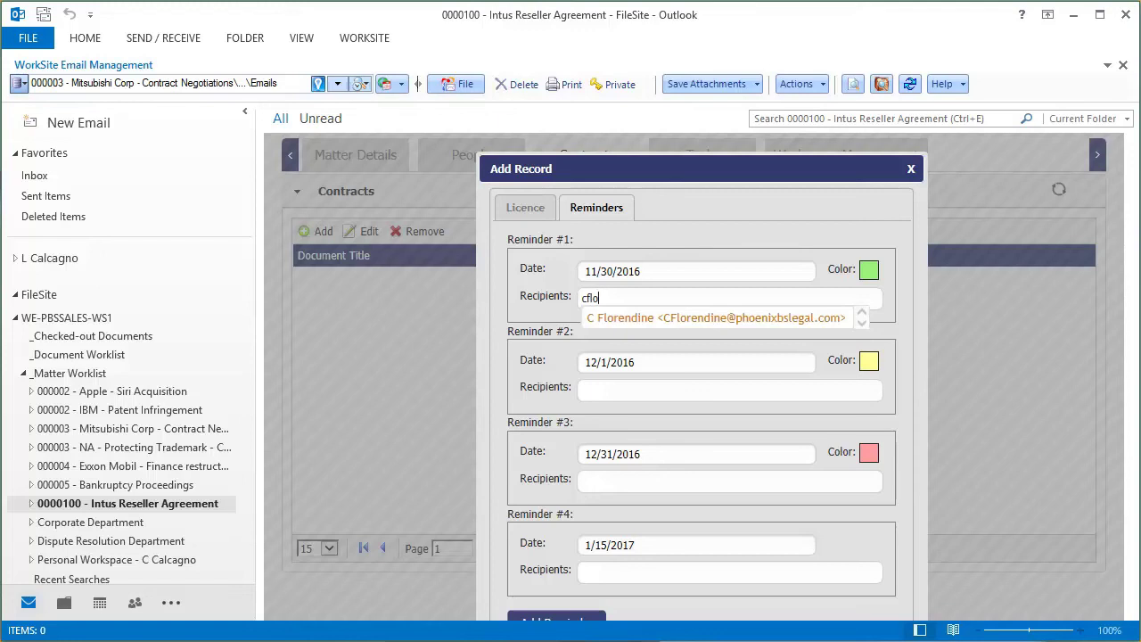
{"action": "key", "text": "Return"}
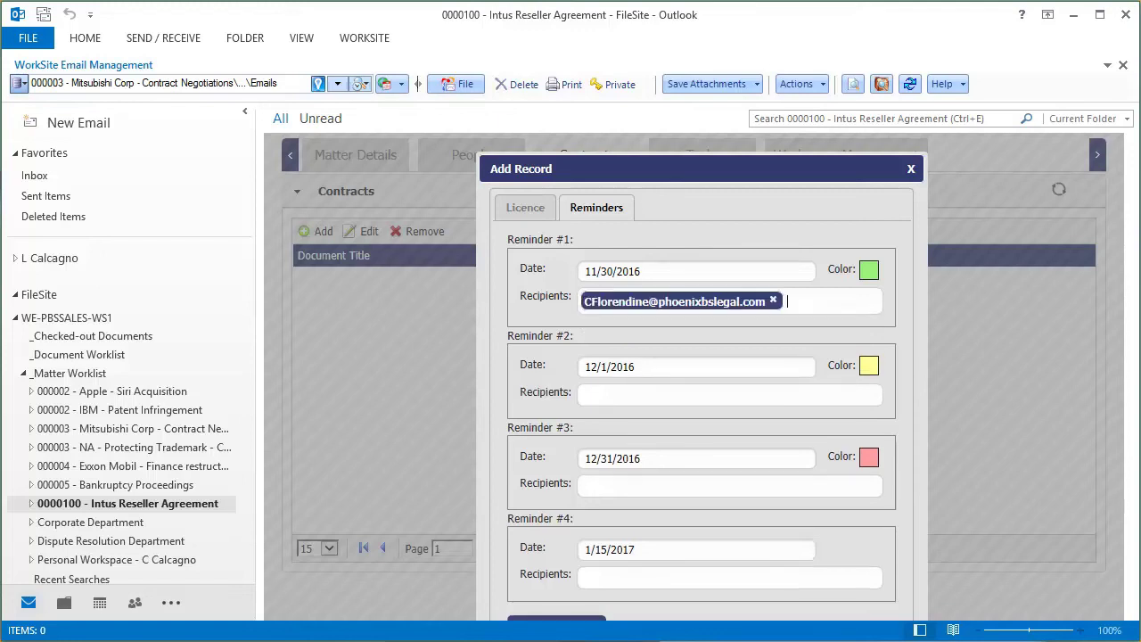
{"action": "scroll", "coordinate": [702, 375], "scroll_direction": "down", "scroll_amount": 1}
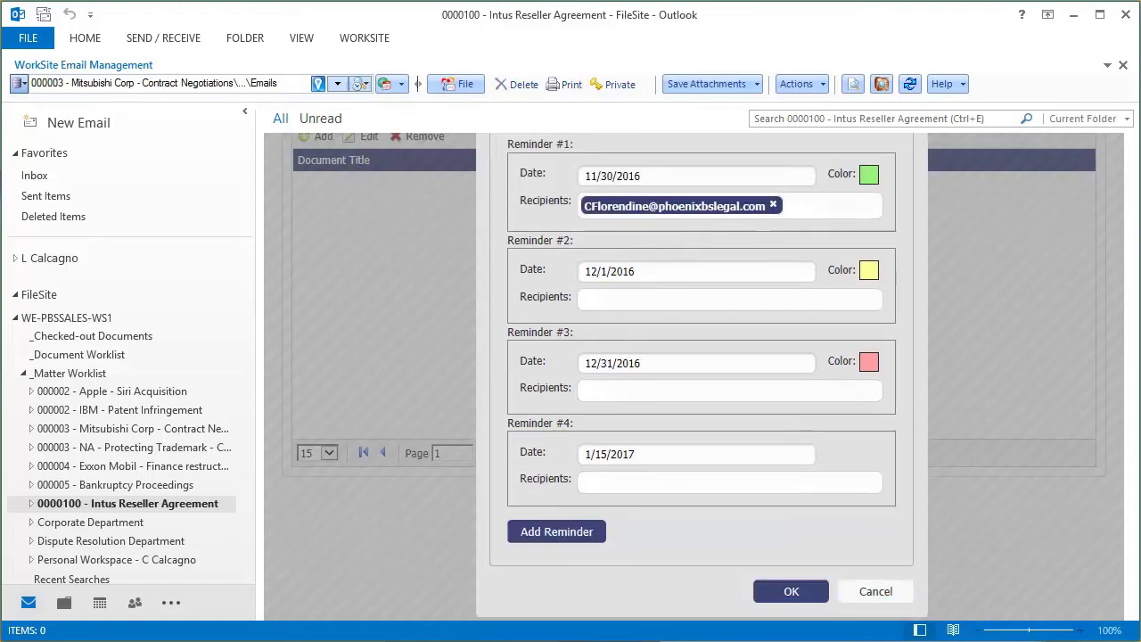
{"action": "left_click", "coordinate": [791, 591]}
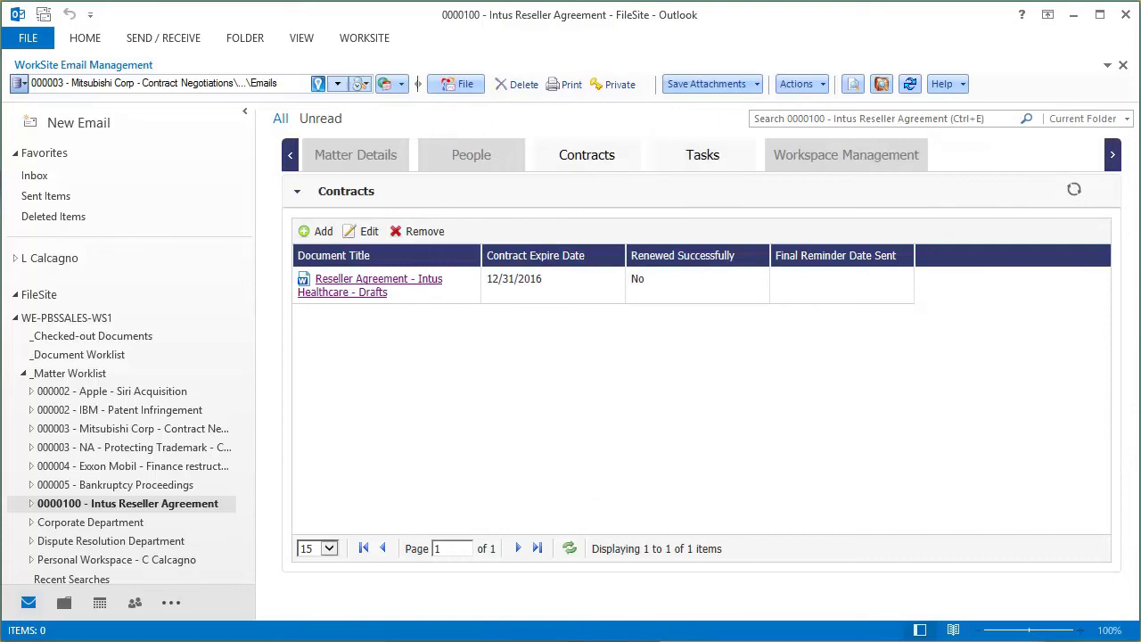
- Review the Contract Review task's details, reminders and attached documents, and save the task
{"action": "left_click", "coordinate": [722, 160]}
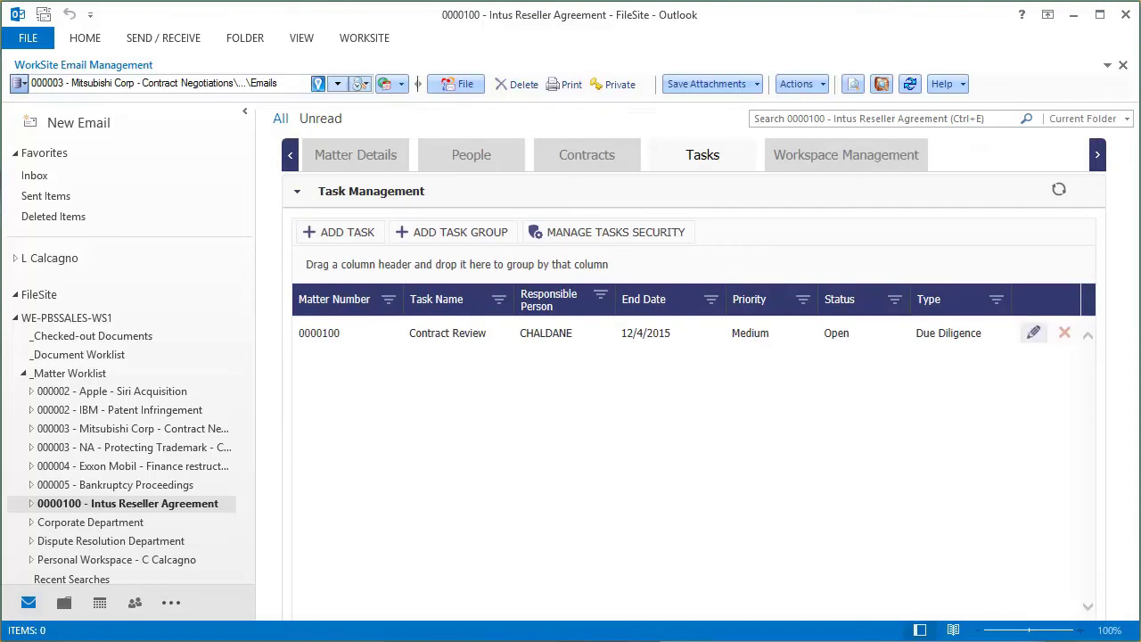
{"action": "left_click", "coordinate": [1034, 333]}
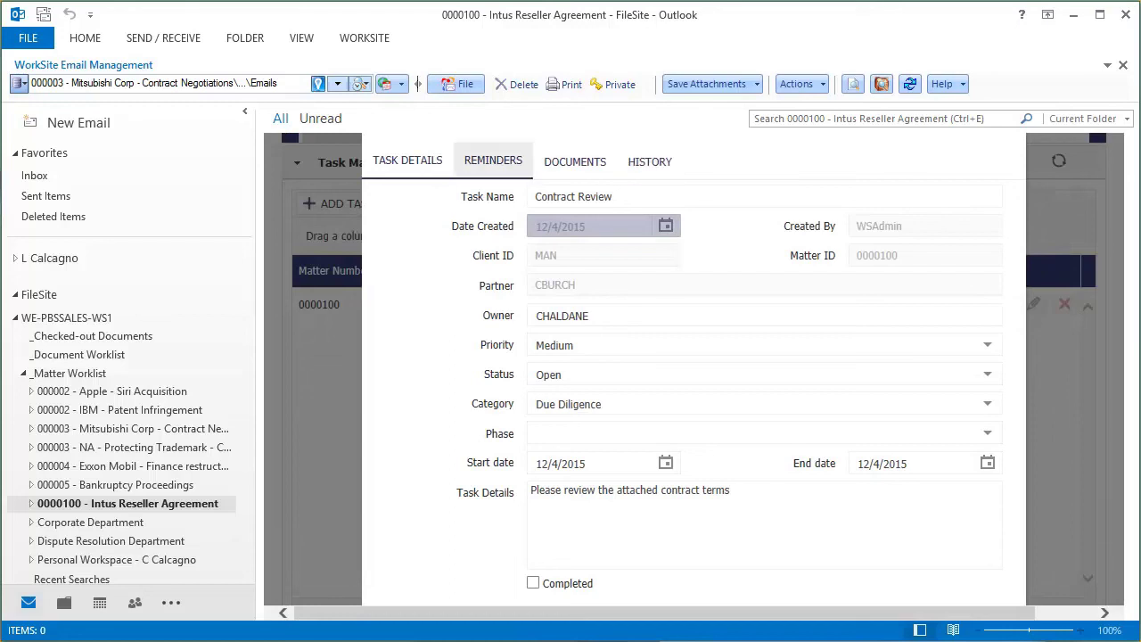
{"action": "left_click", "coordinate": [493, 161]}
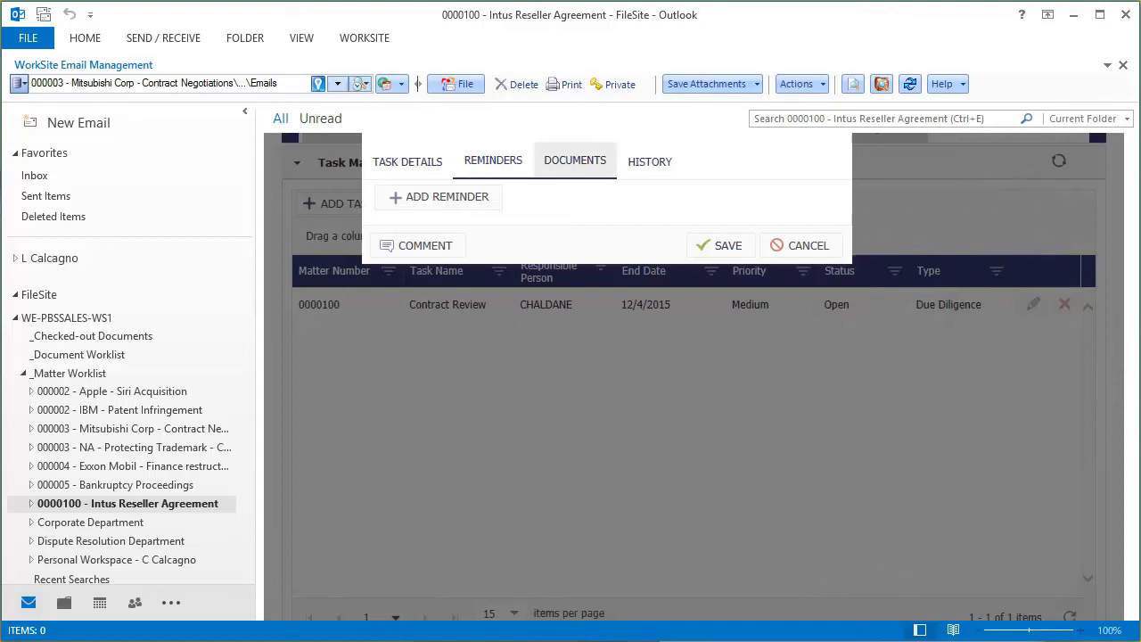
{"action": "left_click", "coordinate": [575, 161]}
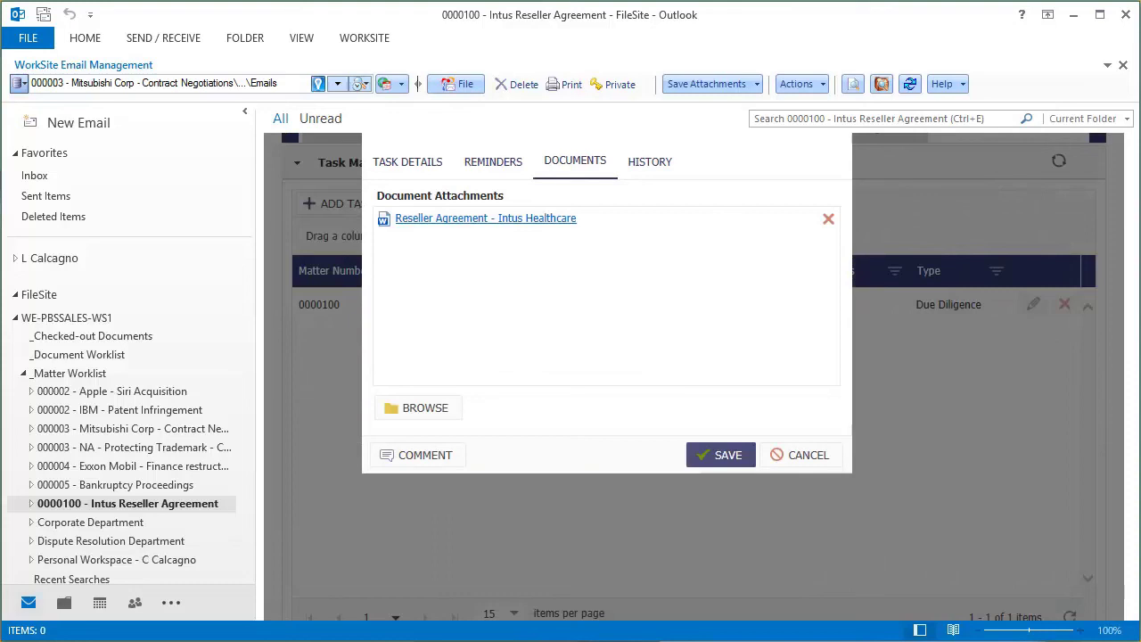
{"action": "left_click", "coordinate": [718, 455]}
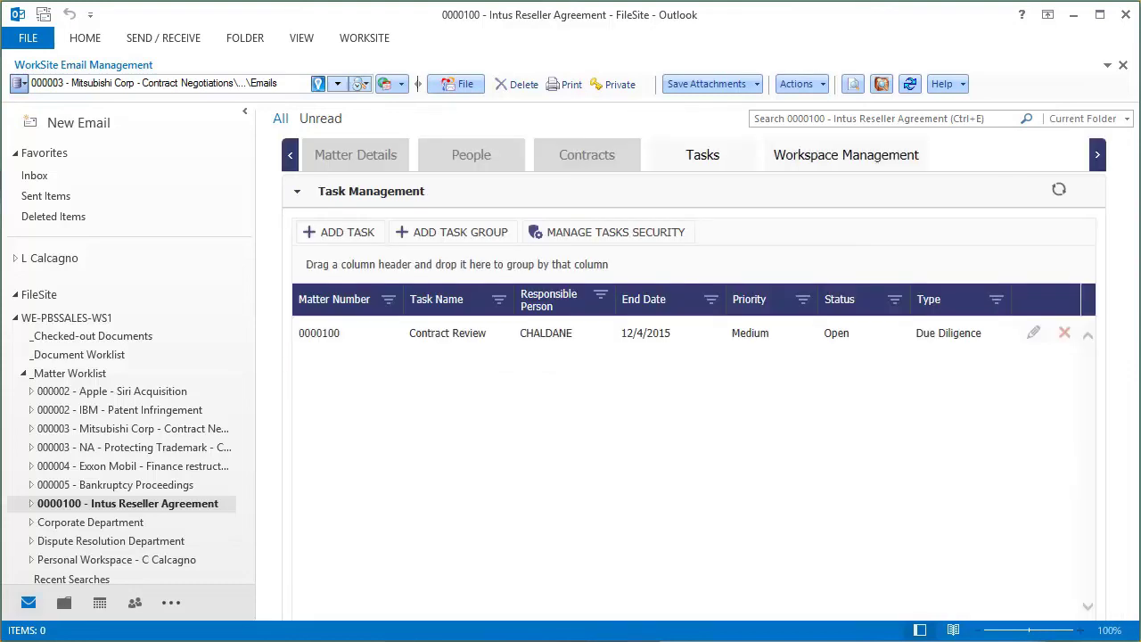
- Open the Add Folders page in the matter's workspace management
{"action": "left_click", "coordinate": [845, 155]}
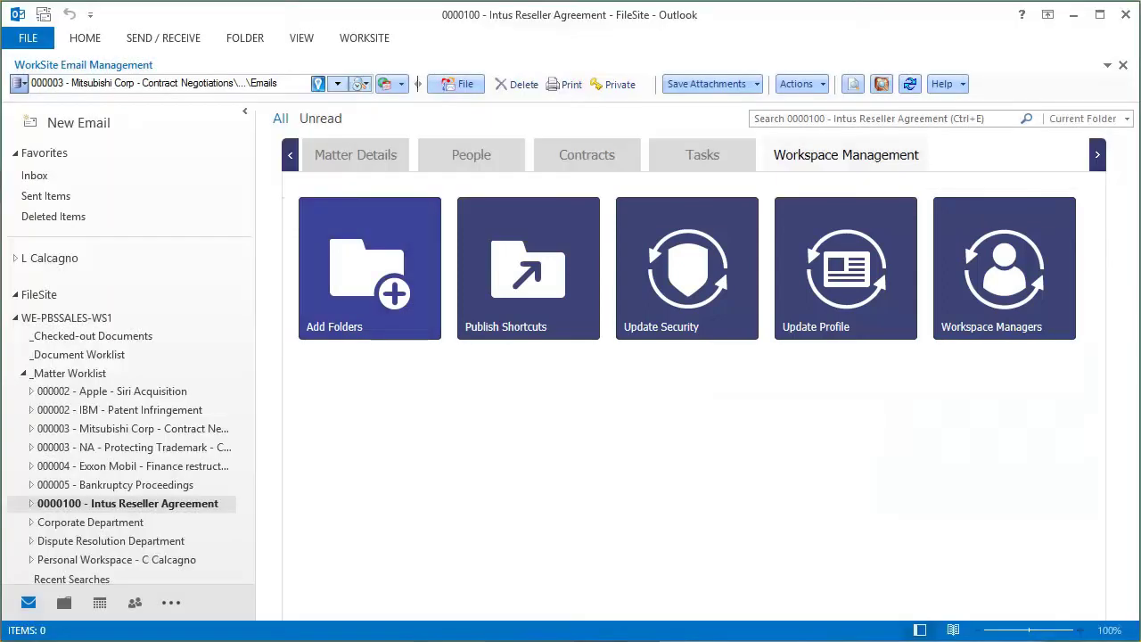
{"action": "left_click", "coordinate": [370, 268]}
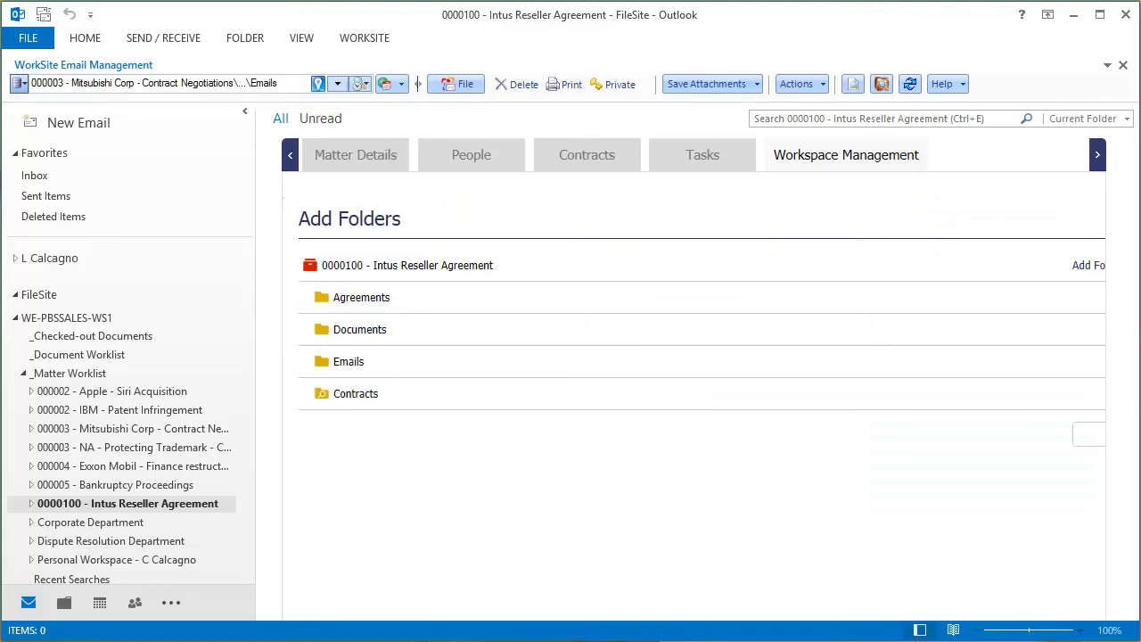